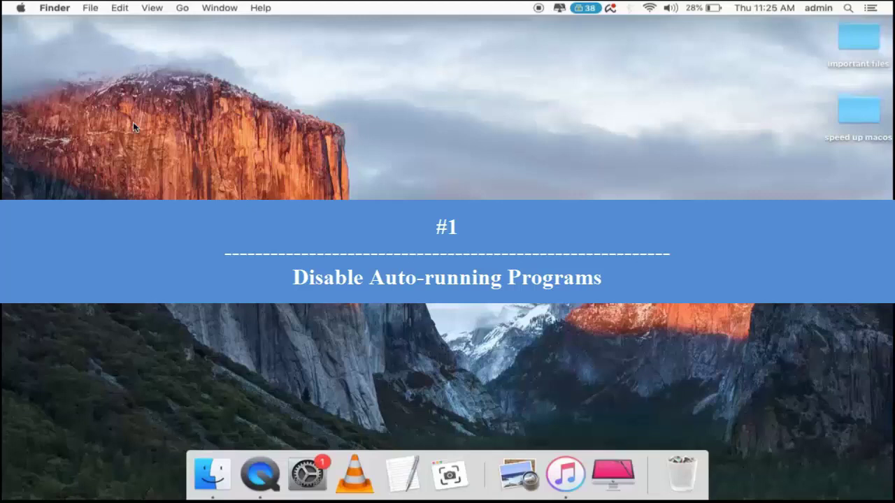
- Show the login items list under Users & Groups in System Preferences
left_click(21, 8)
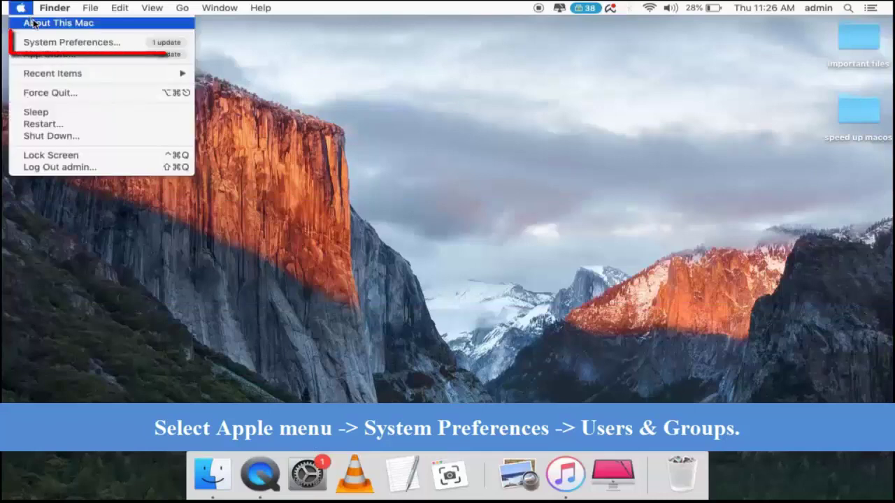
left_click(44, 44)
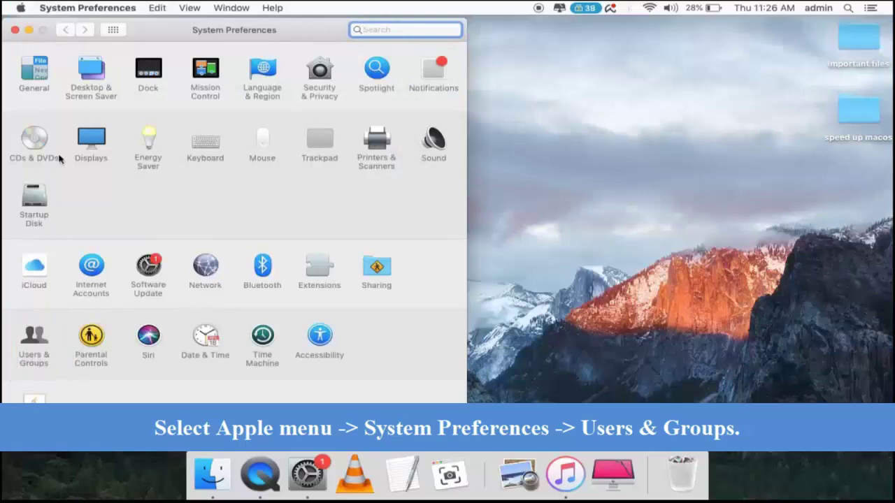
left_click(33, 342)
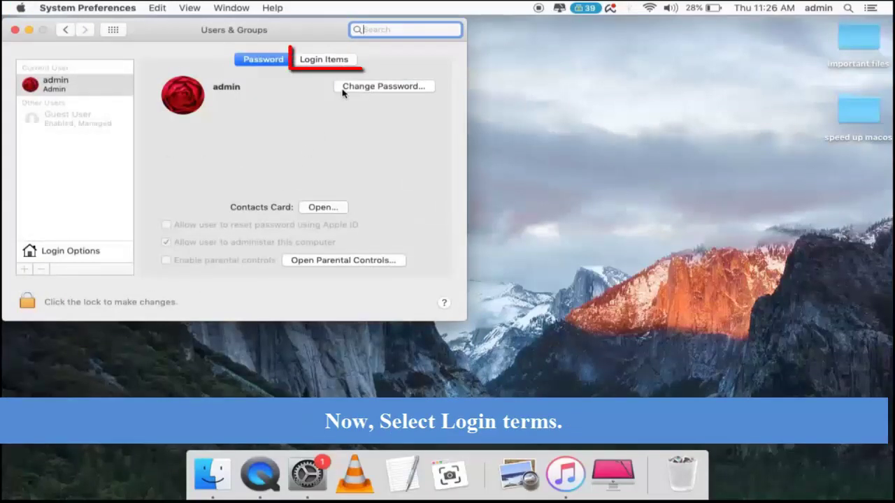
left_click(324, 62)
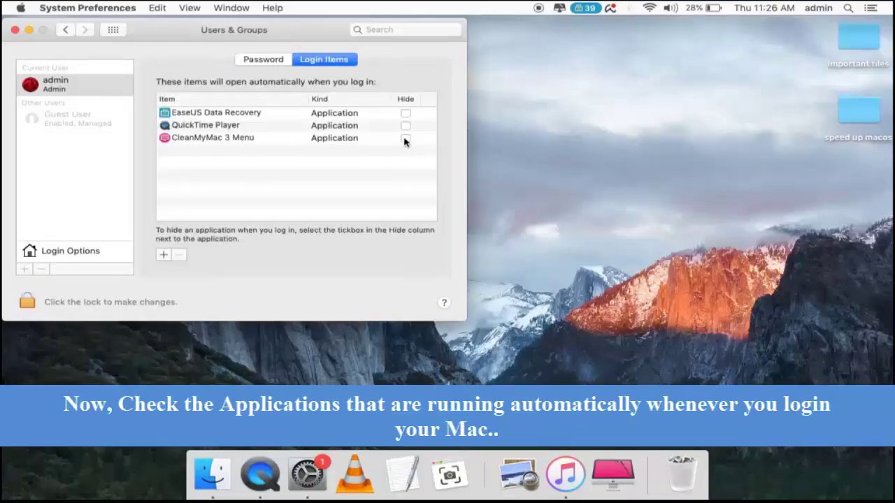
- Hide EaseUS Data Recovery at login, remove QuickTime Player, and close the window
left_click(406, 140)
left_click(407, 126)
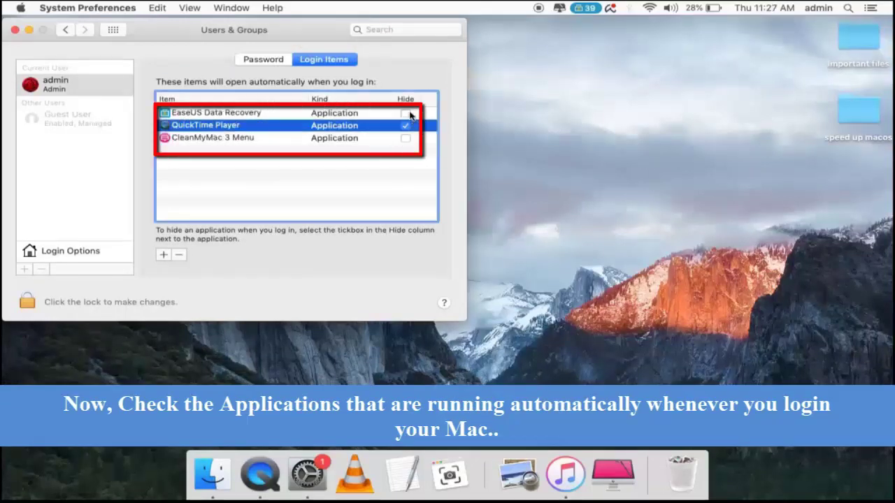
left_click(406, 126)
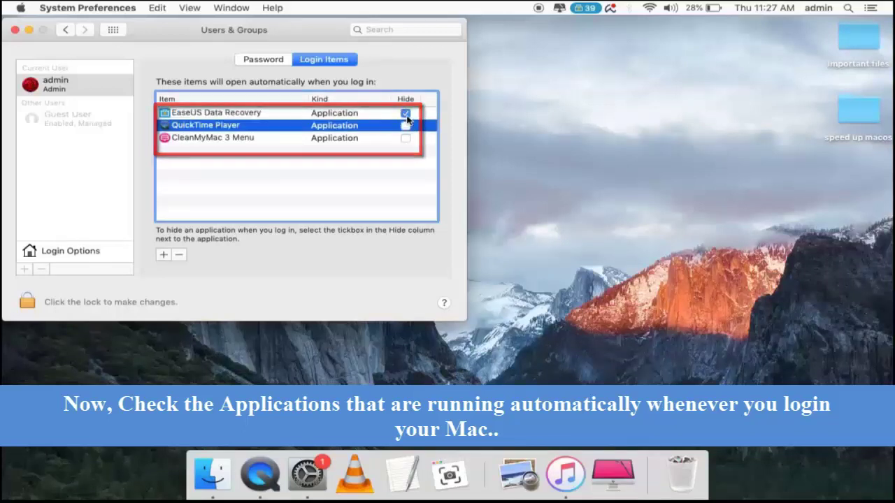
left_click(179, 255)
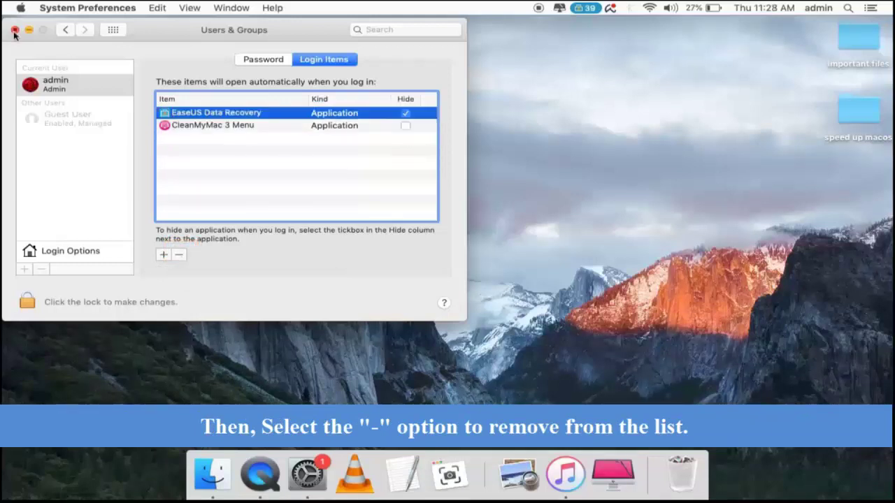
left_click(15, 30)
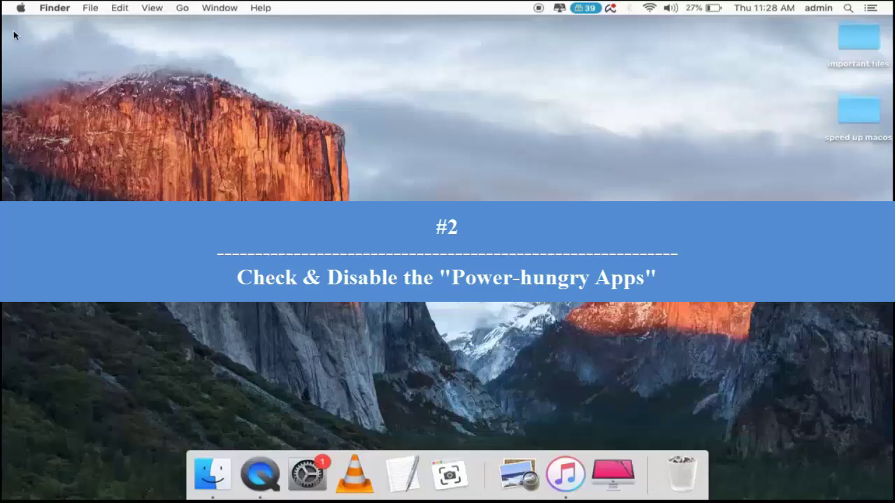
- Jump to Applications via Finder's Go menu and reveal the Utilities folder's contents
left_click(182, 8)
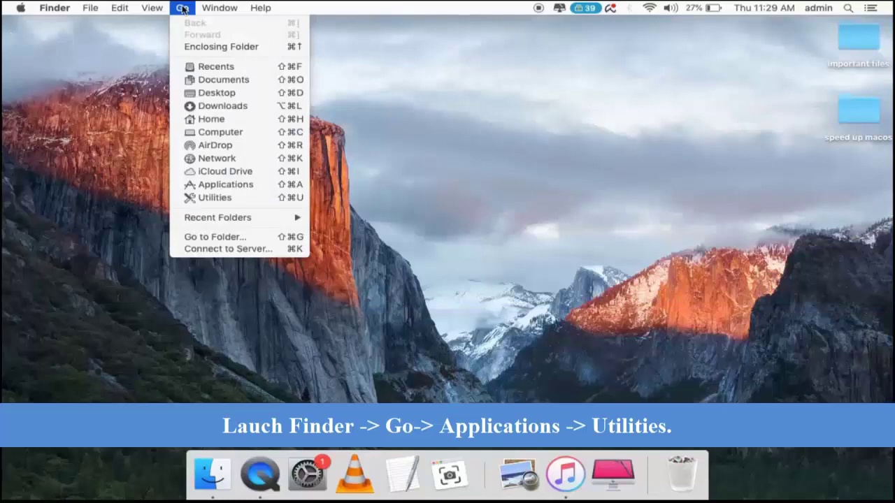
left_click(219, 185)
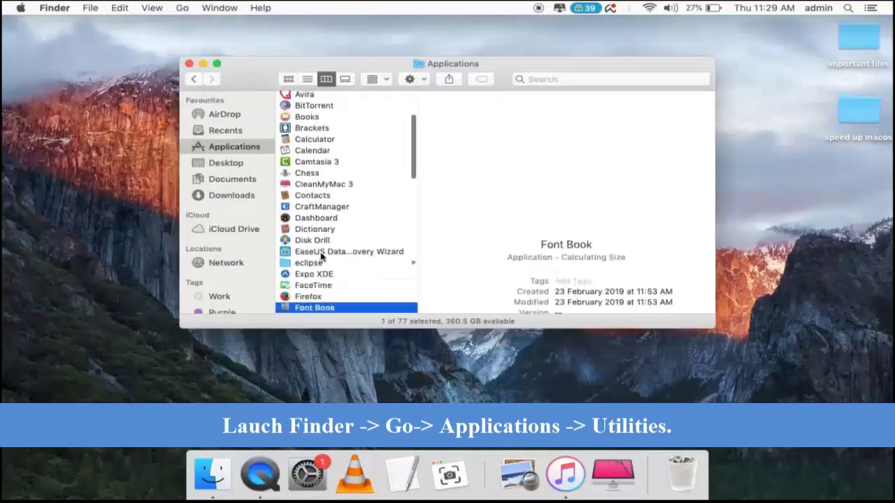
key("Down")
key("Down")
key("Down")
key("Down")
key("Down")
key("Down")
key("Down")
key("Down")
key("Down")
key("Down")
key("Down")
key("Down")
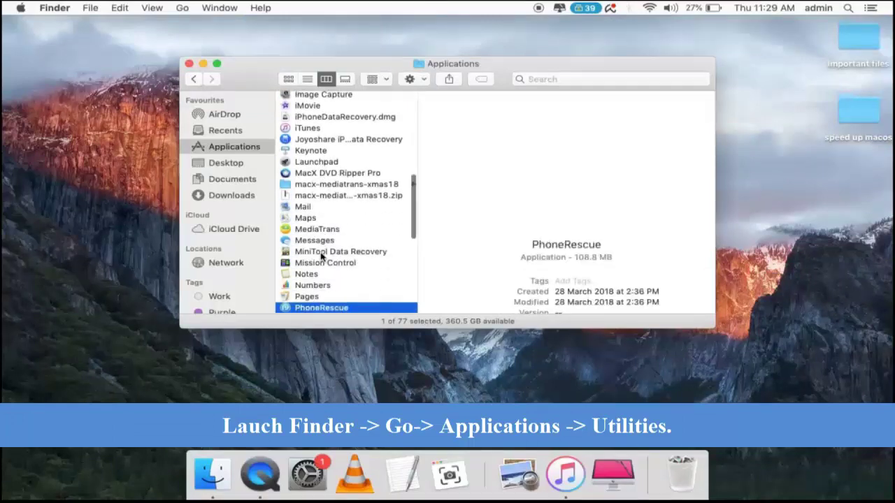
key("Down")
key("Down")
key("Down")
key("Up")
key("Up")
key("Up")
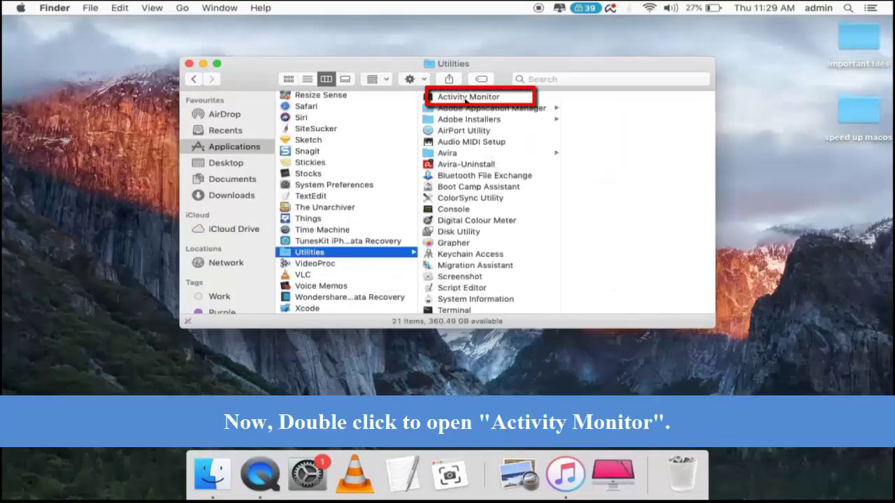
- Launch Activity Monitor, select coreaudiod, and bring up its Force Quit confirmation
double_click(465, 98)
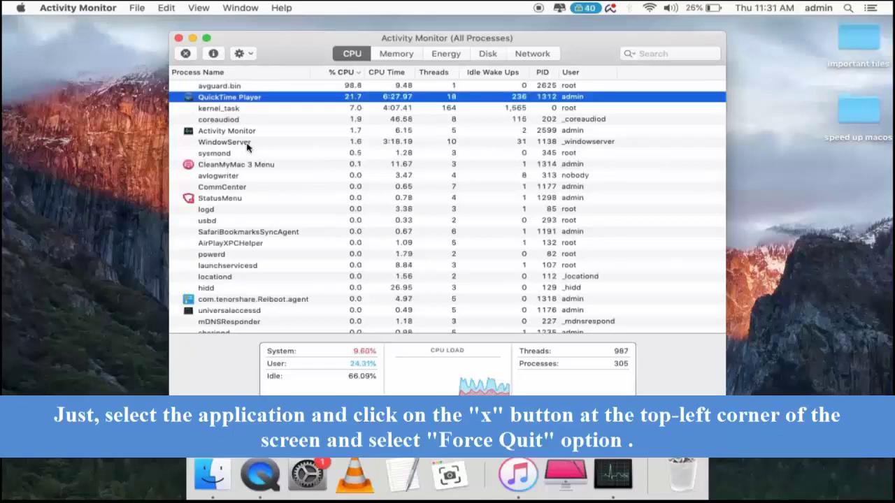
left_click(247, 142)
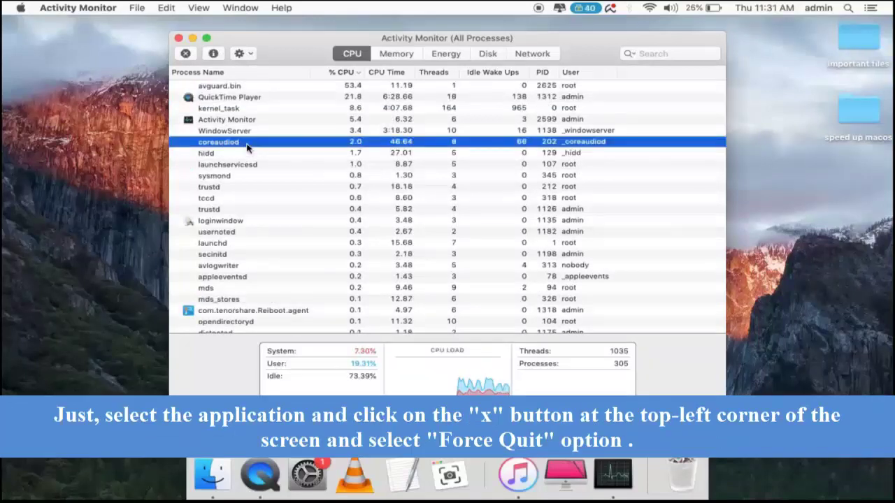
left_click(185, 55)
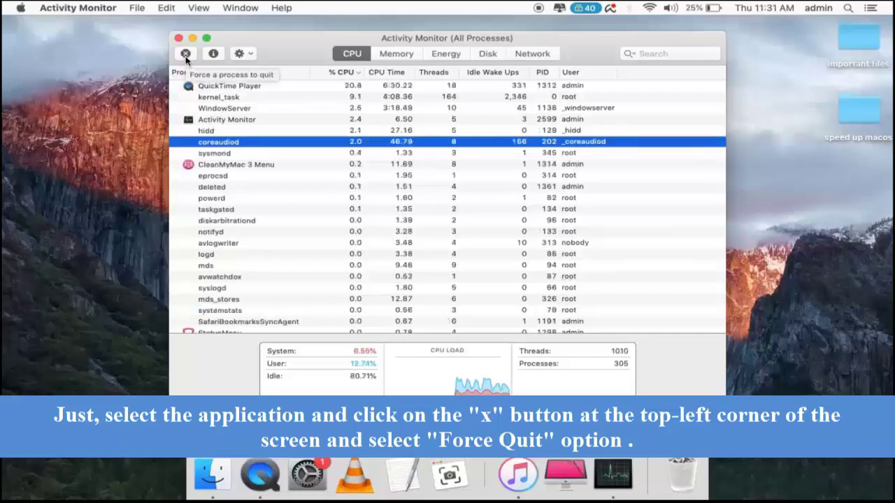
left_click(186, 54)
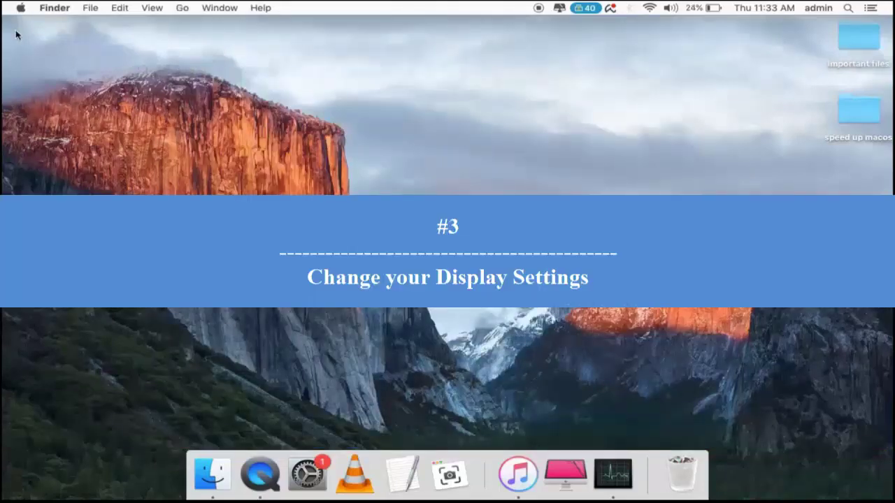
- Check Reduce motion and Reduce transparency under Accessibility > Display
left_click(91, 79)
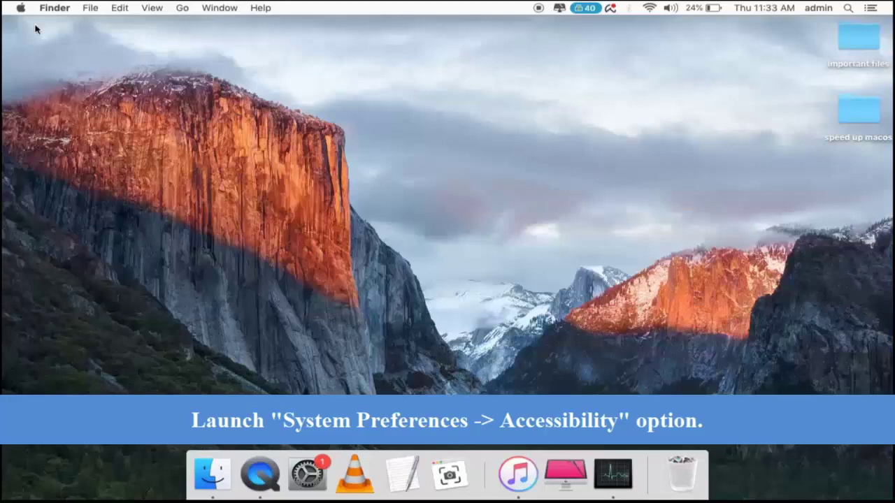
left_click(22, 8)
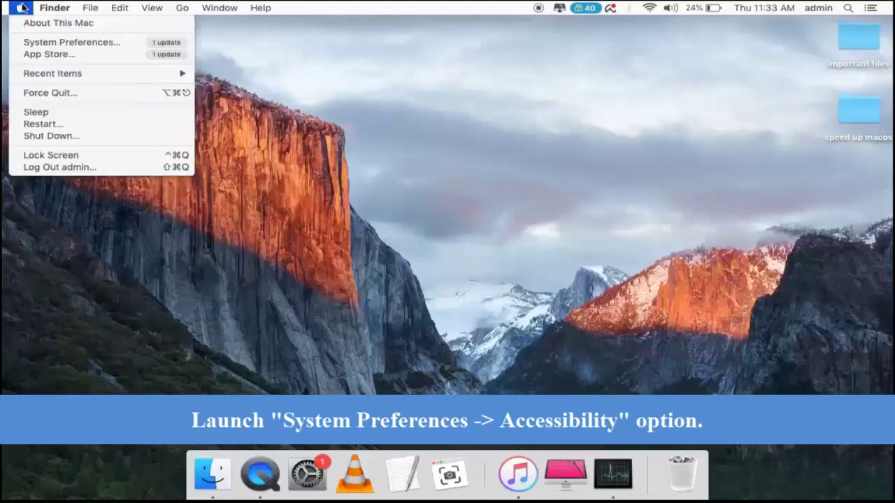
left_click(36, 43)
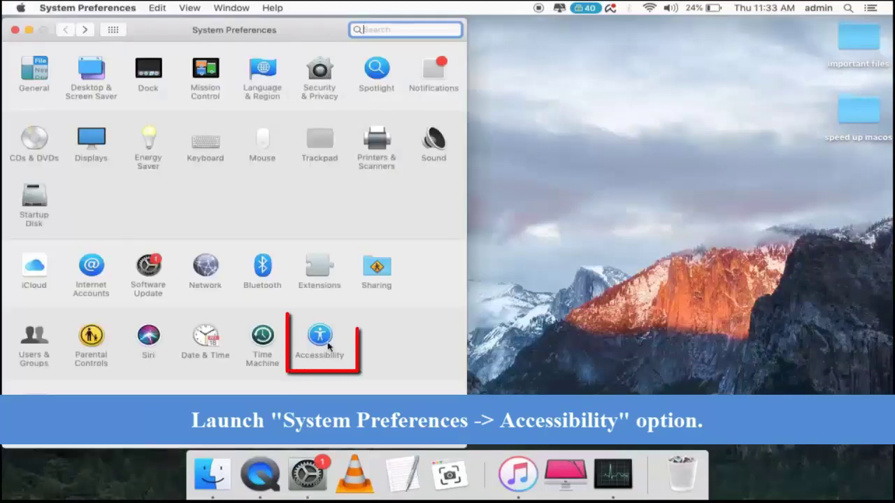
left_click(328, 343)
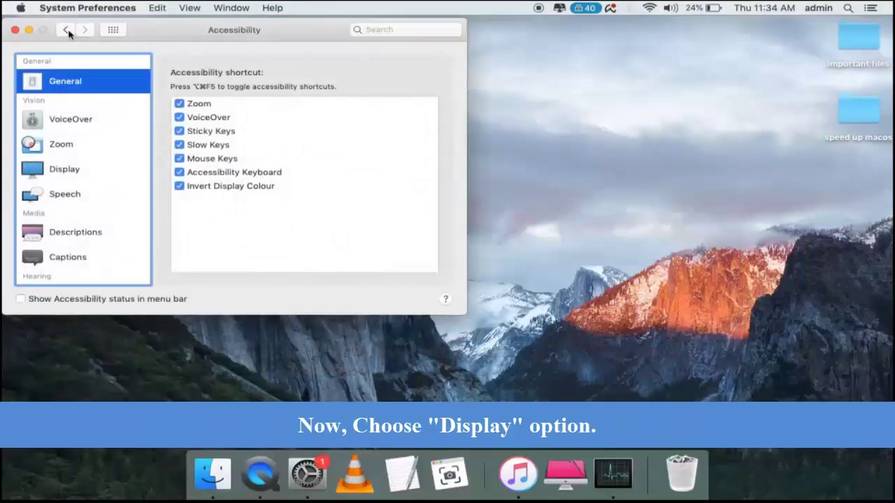
left_click(53, 168)
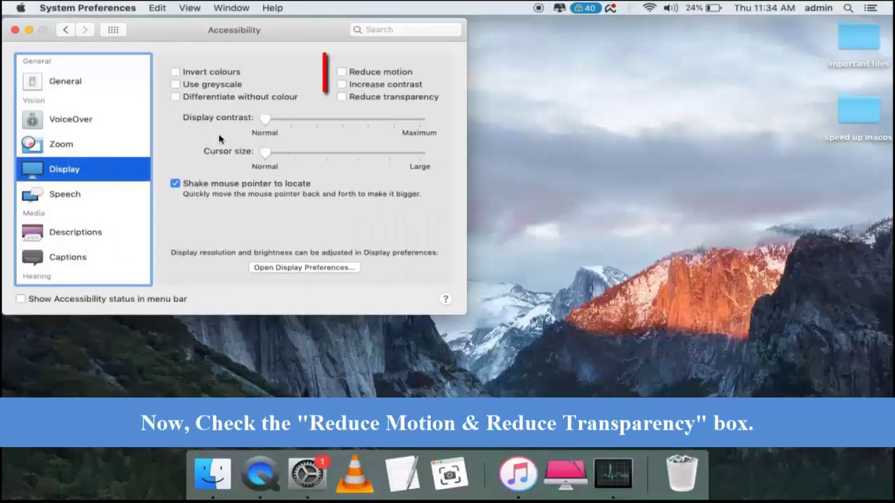
left_click(343, 72)
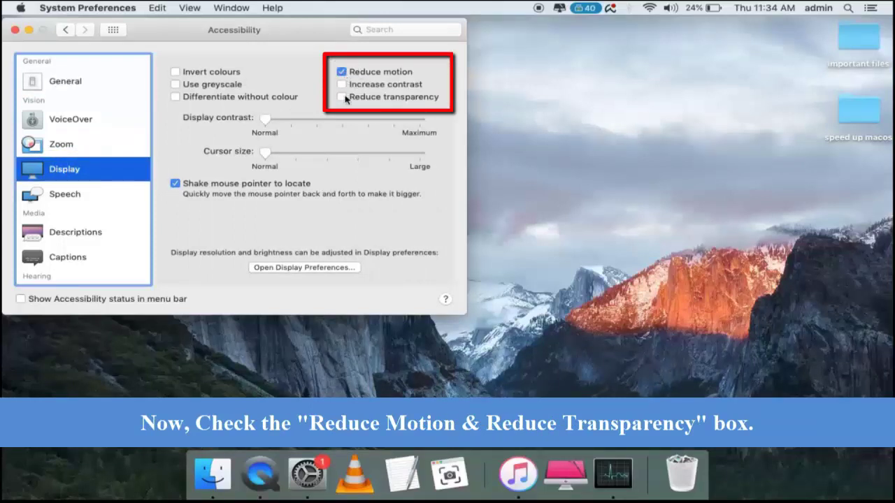
left_click(347, 100)
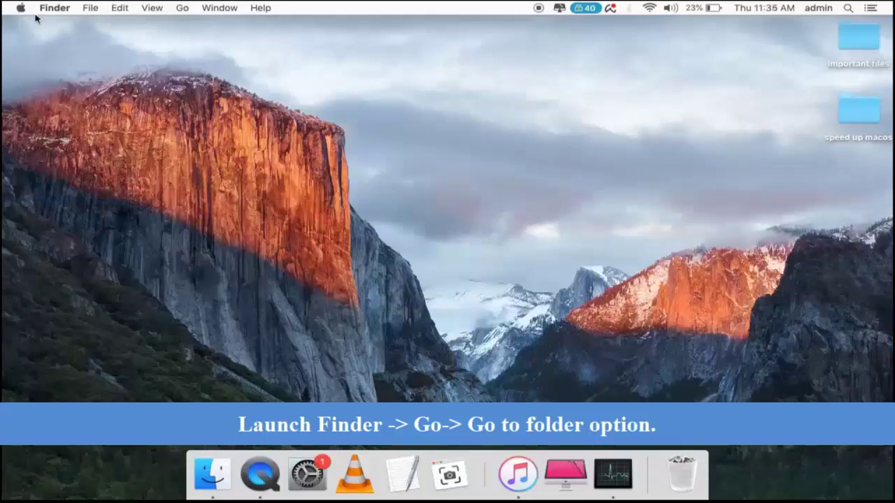
- Go to /Library/Caches and select the cached devices file in the ColorSync folder
left_click(187, 11)
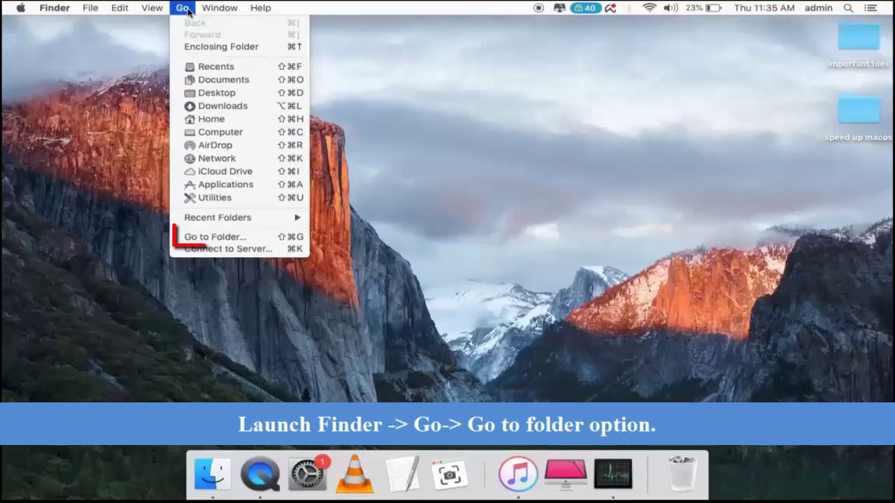
left_click(199, 240)
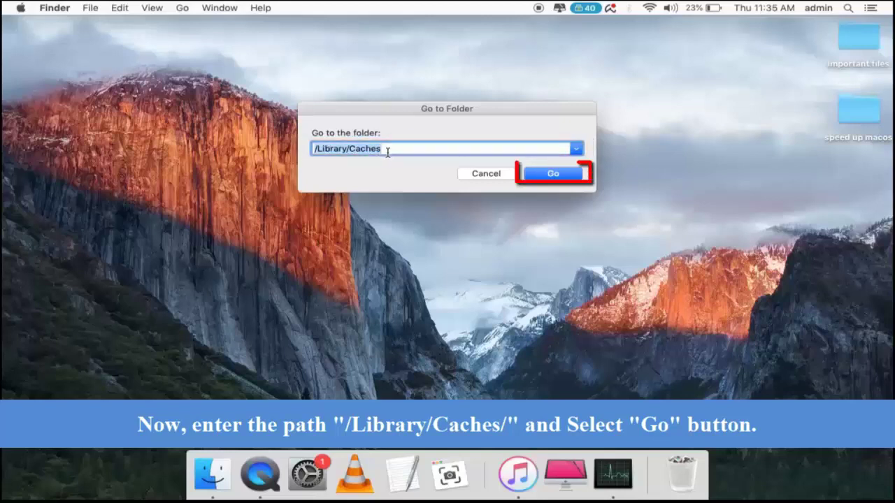
left_click(553, 174)
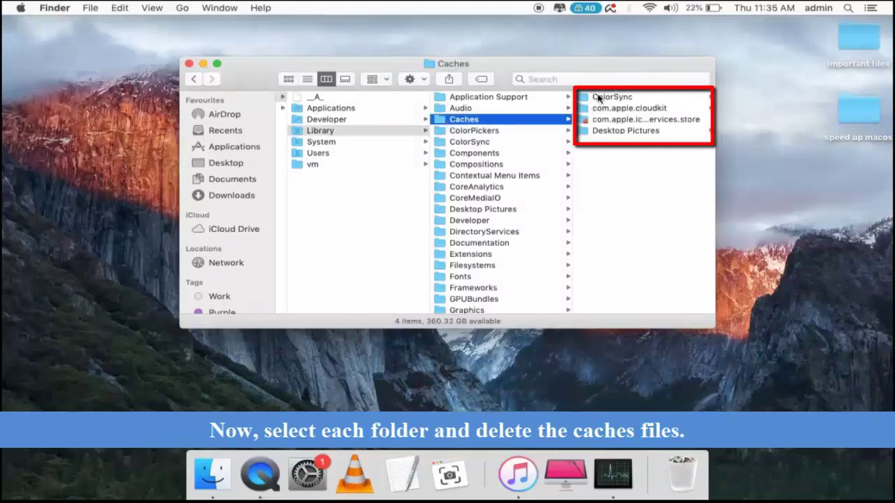
left_click(598, 98)
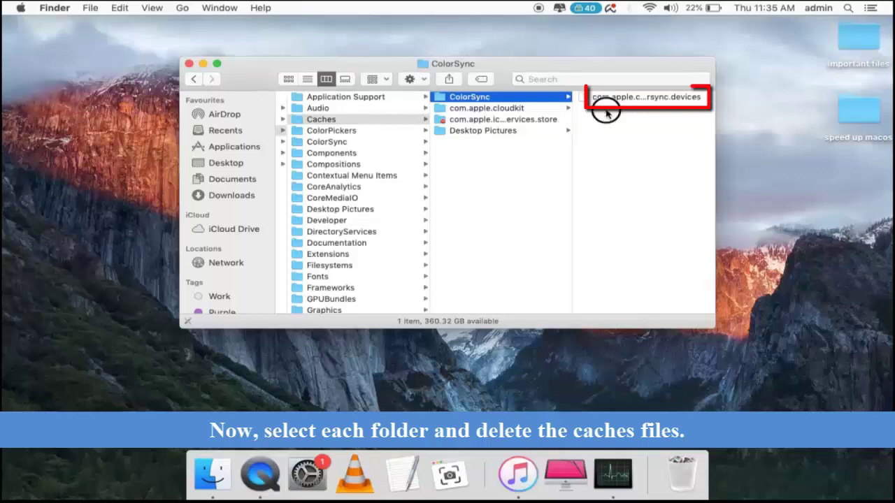
left_click(594, 97)
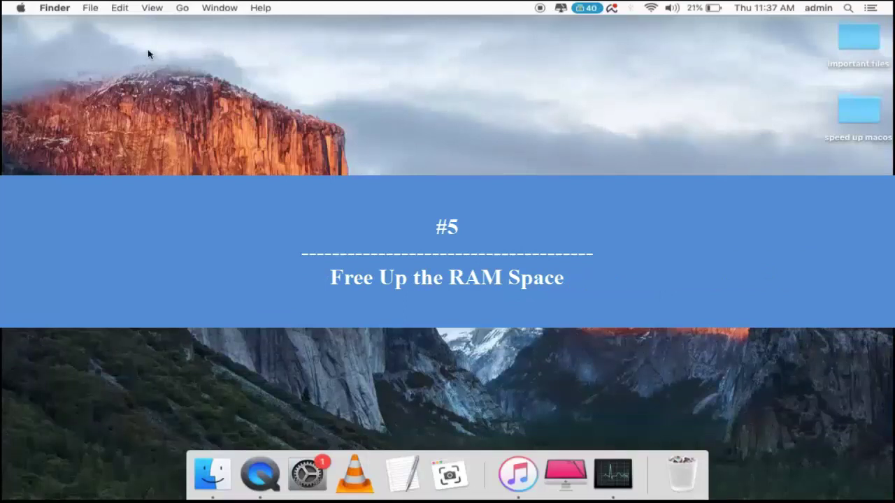
- Launch Terminal from Spotlight and run 'sudo purge'
key("super+space")
type("ter")
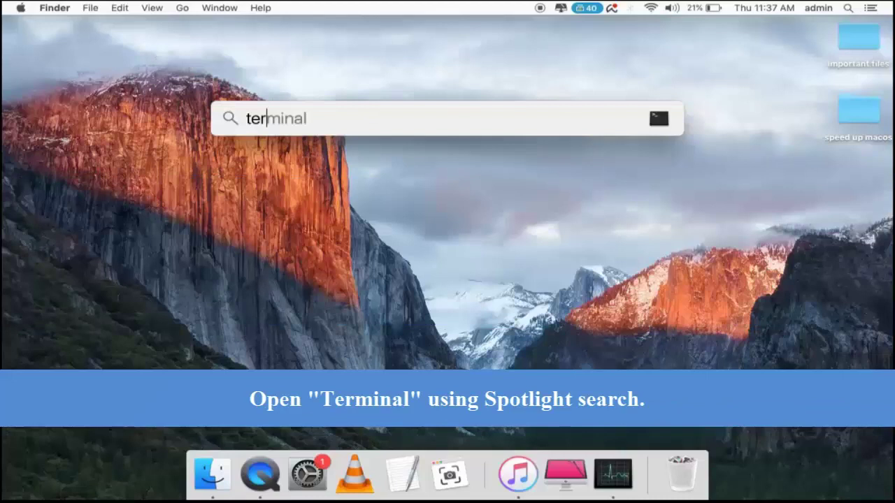
type("min")
key("Return")
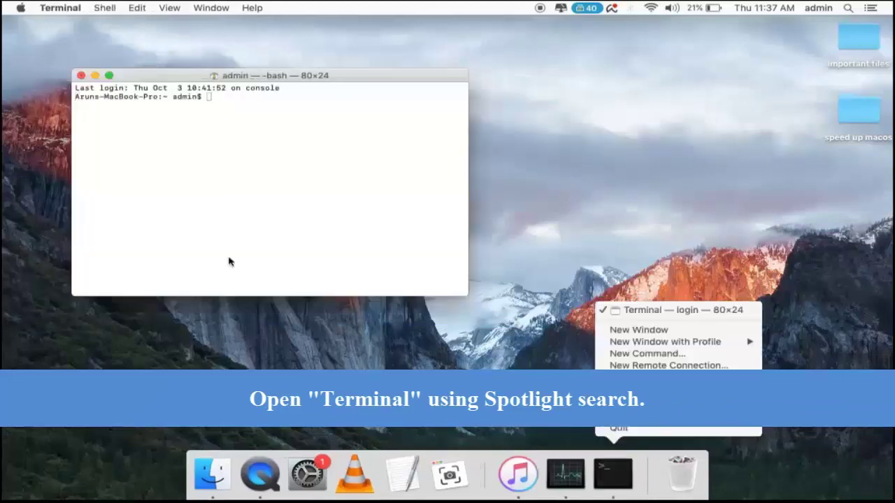
type("sudo ")
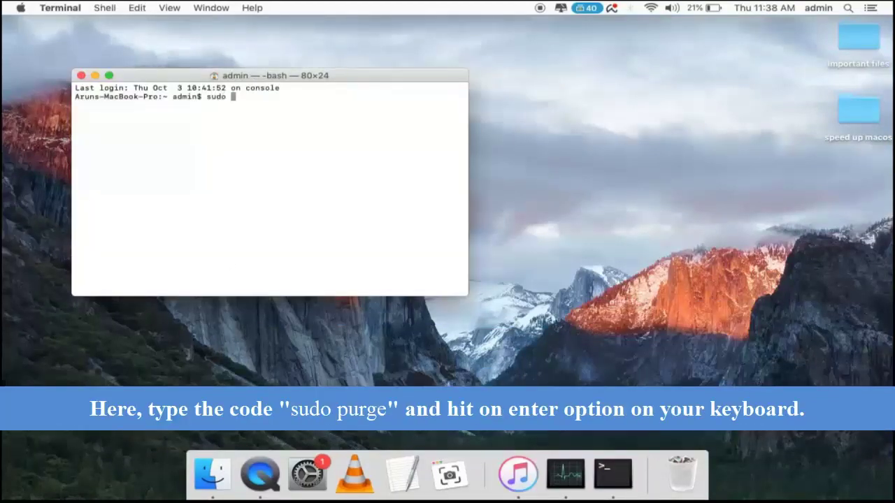
type("pu")
type("rge")
key("Return")
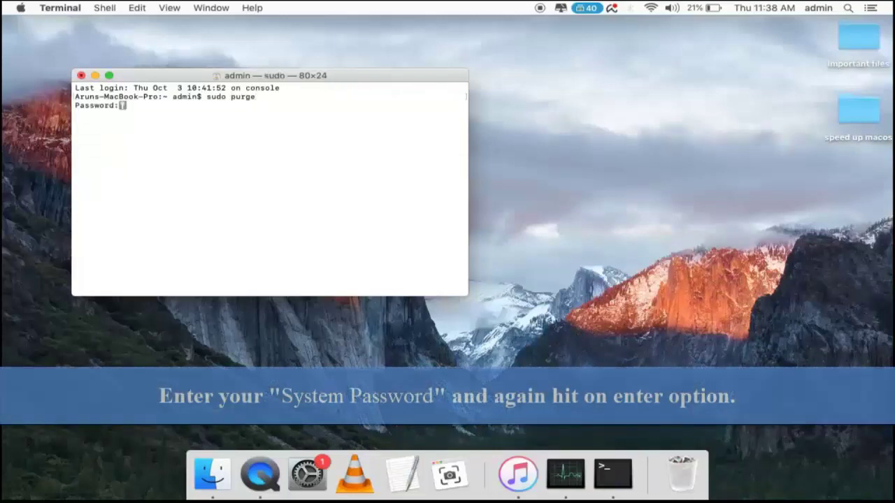